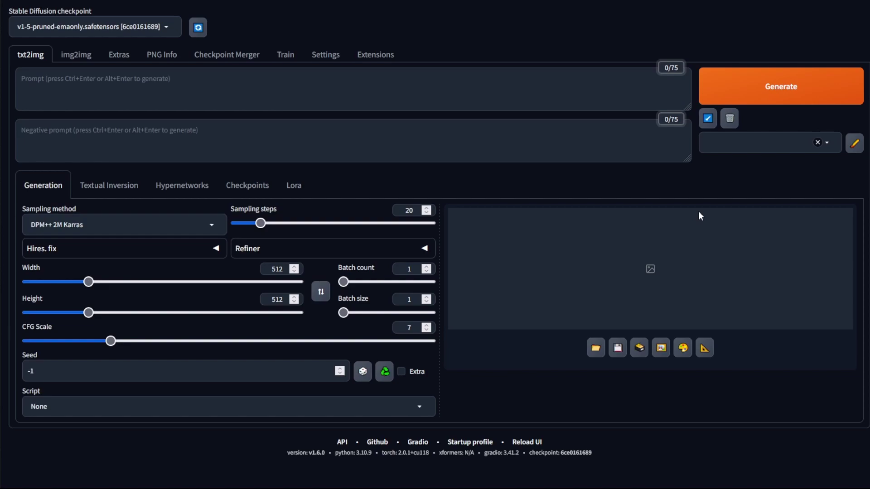
# - Generate a 512×512 image from the prompt 'a boat' and review the motorboat result
pyautogui.click(319, 96)
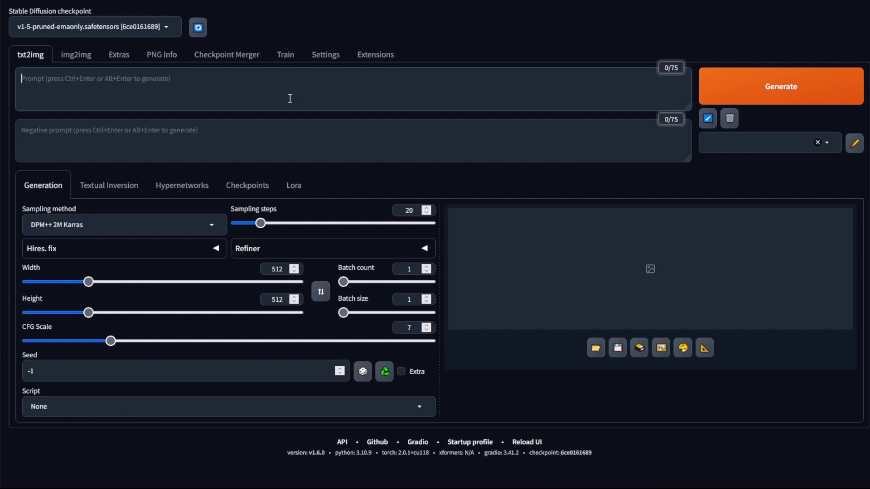
pyautogui.write('a boat')
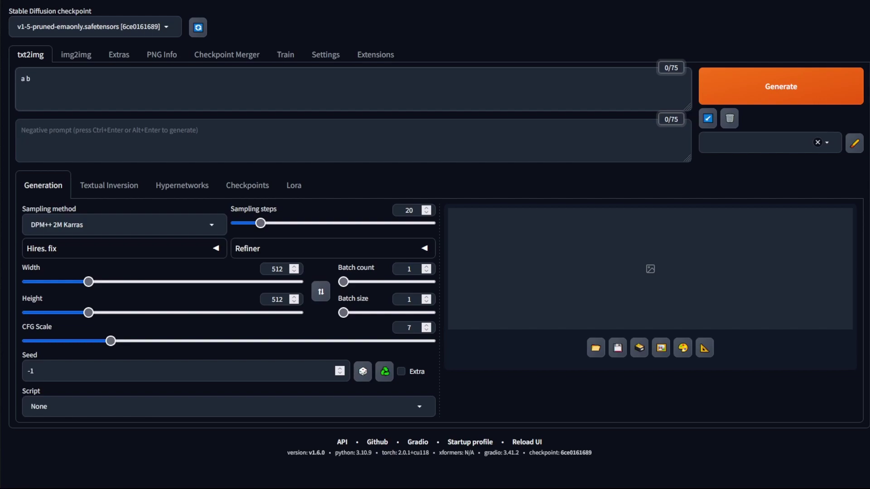
pyautogui.click(779, 91)
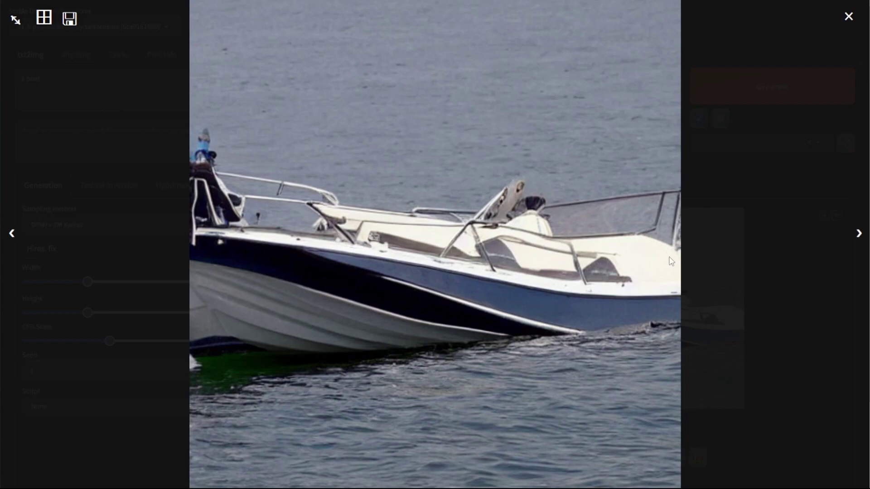
pyautogui.click(710, 265)
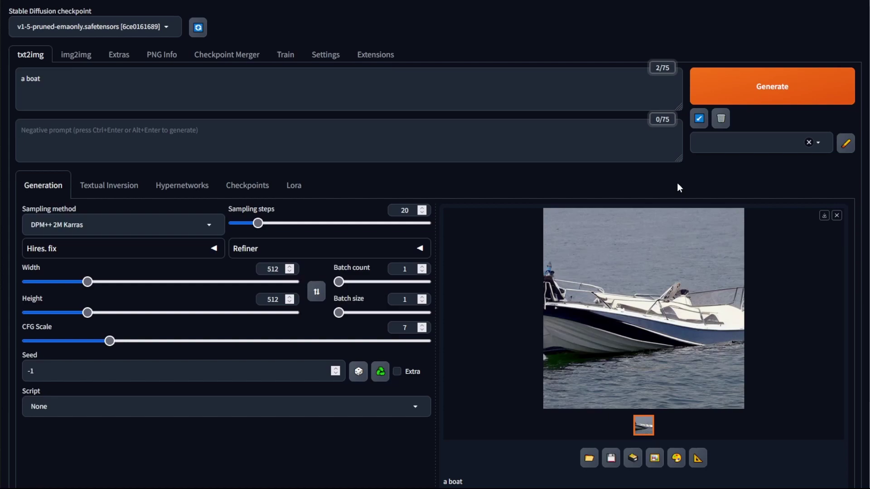
# - Edit the prompt to read 'a watercolor painting of a boat', fixing the 'paiting' typo
pyautogui.click(335, 96)
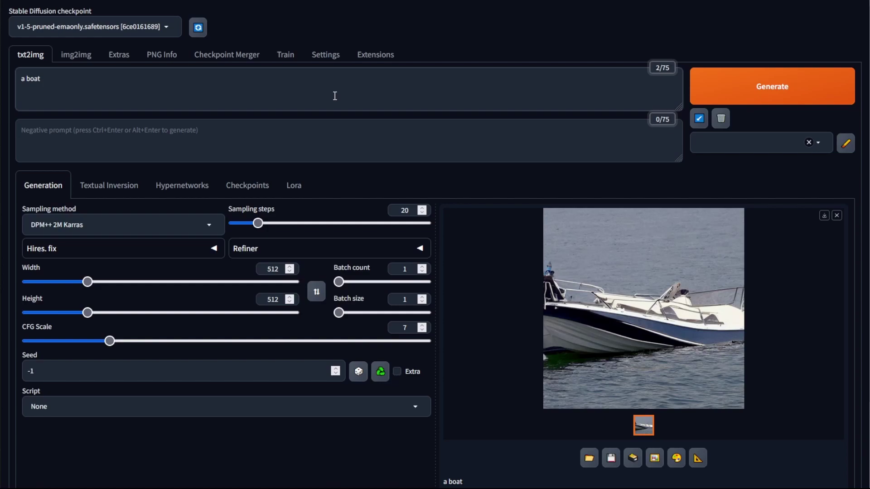
pyautogui.press('Left')
pyautogui.press('Left')
pyautogui.press('Left')
pyautogui.press('Left')
pyautogui.write('watercolor paiting of a')
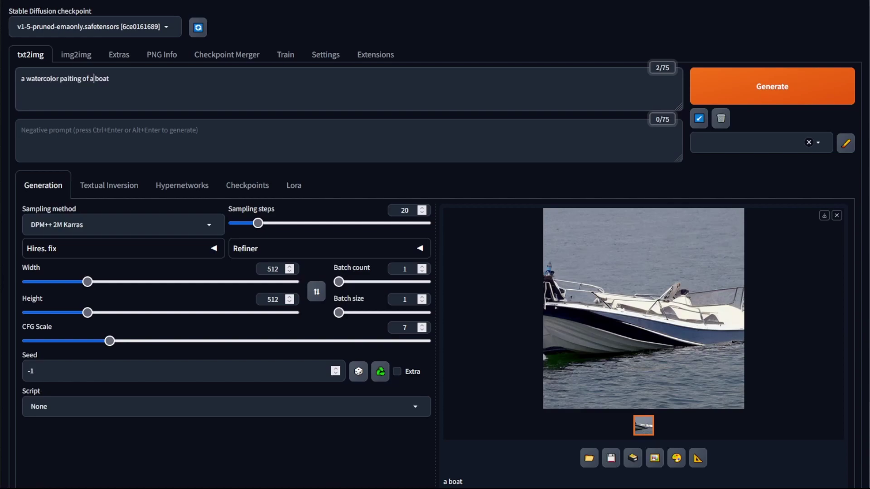
pyautogui.click(77, 79)
pyautogui.press('Left')
pyautogui.press('Left')
pyautogui.press('Left')
pyautogui.write('n')
# - Generate a watercolor boat image, review it enlarged, then generate another
pyautogui.click(707, 79)
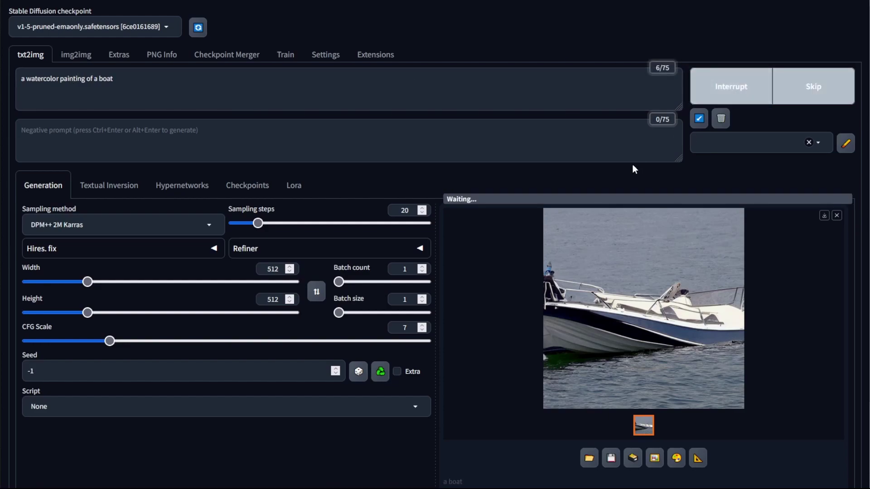
pyautogui.click(634, 269)
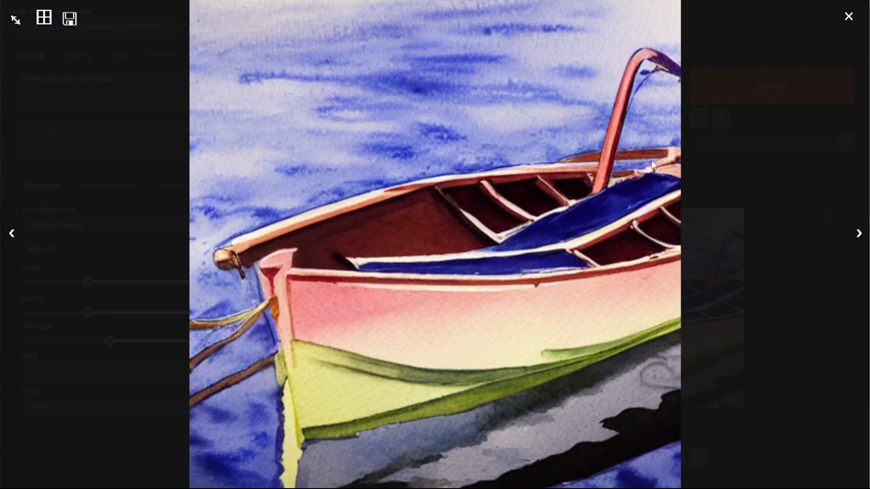
pyautogui.click(696, 206)
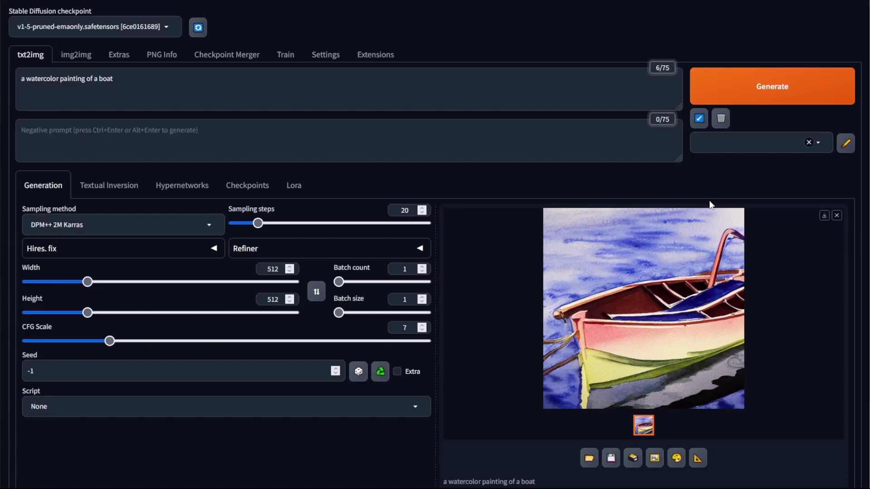
pyautogui.hotkey('ctrl', 'Return')
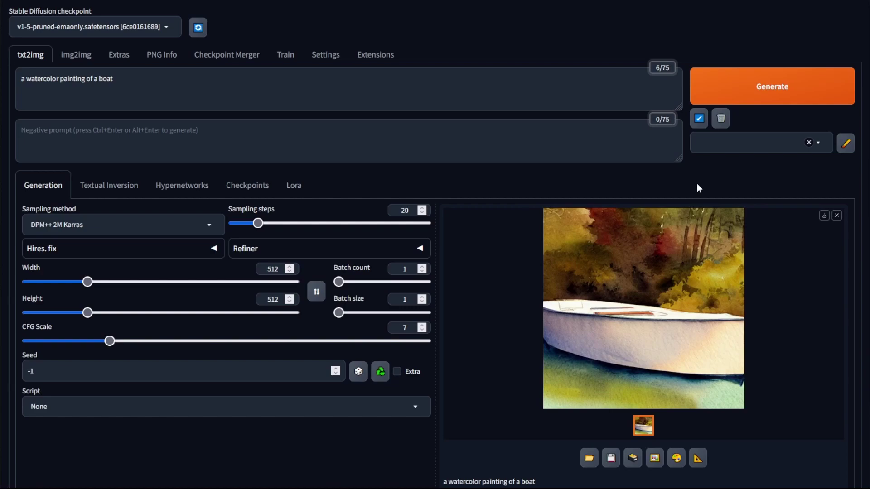
# - Append 'by thomas cole' to the prompt and generate a painted boat on a mountain lake
pyautogui.click(347, 99)
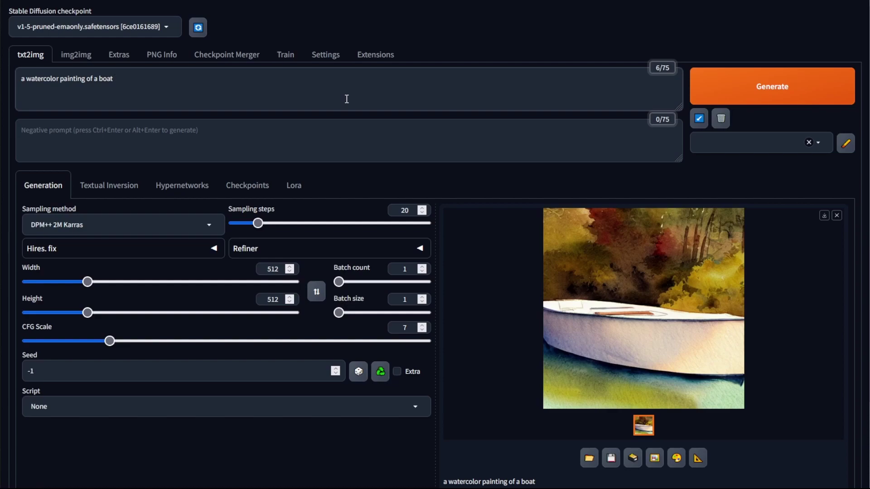
pyautogui.write('by thomas cole')
pyautogui.click(746, 98)
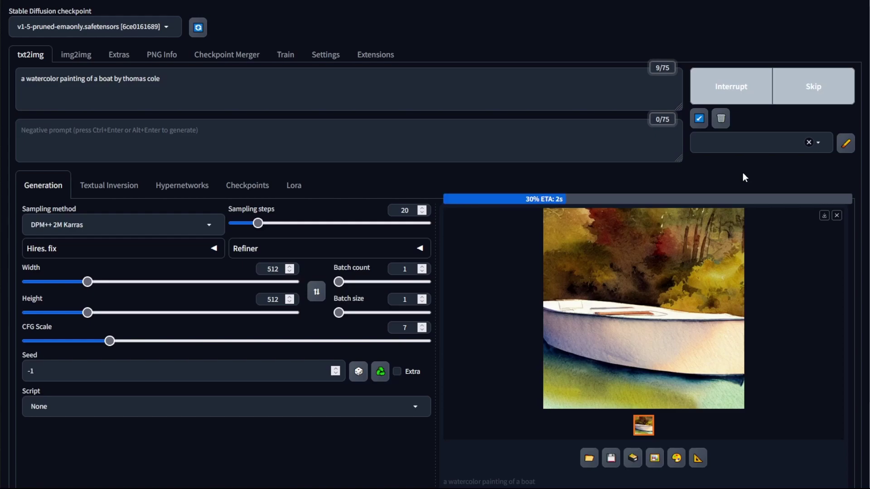
pyautogui.click(704, 237)
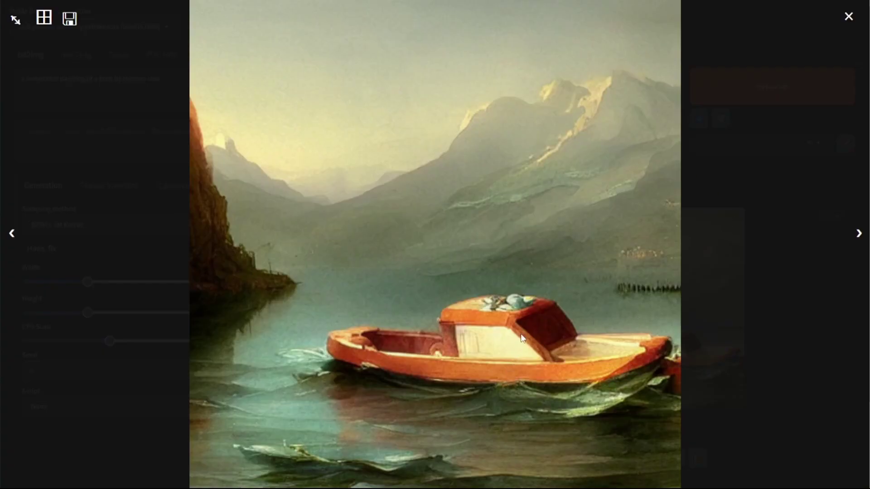
pyautogui.click(735, 184)
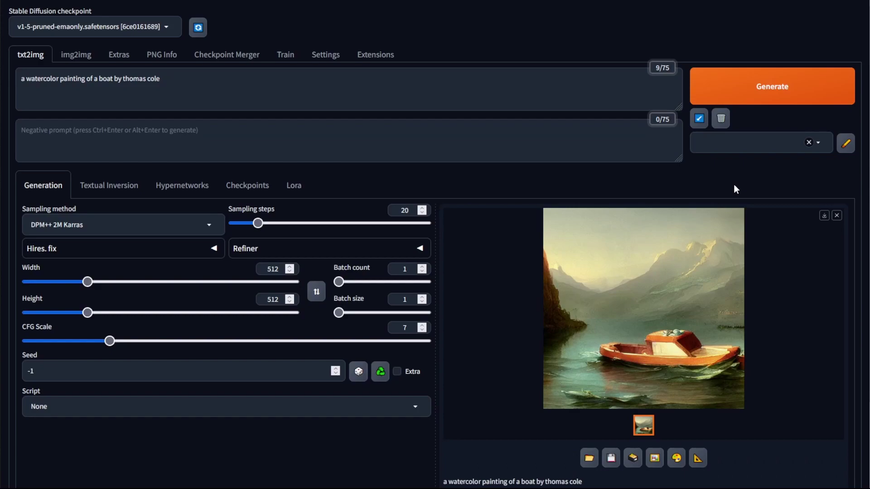
pyautogui.click(503, 133)
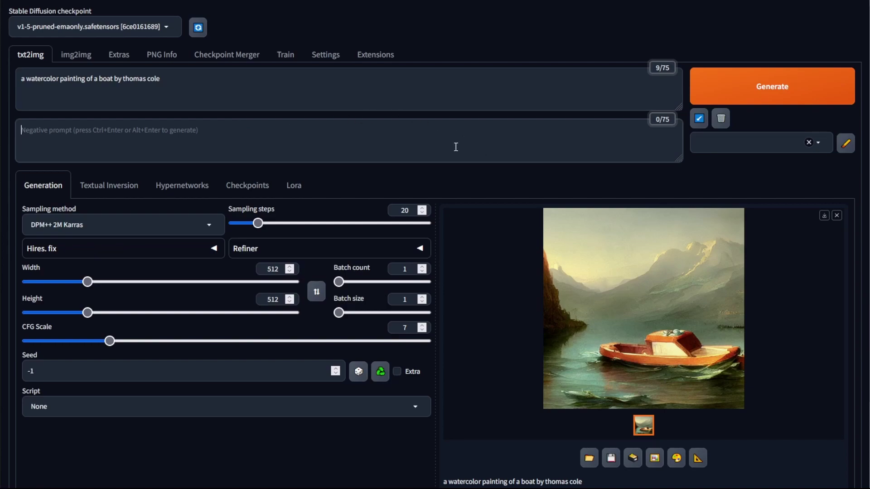
# - Set the negative prompt to 'mountains' and generate a new boat painting
pyautogui.write('mountains')
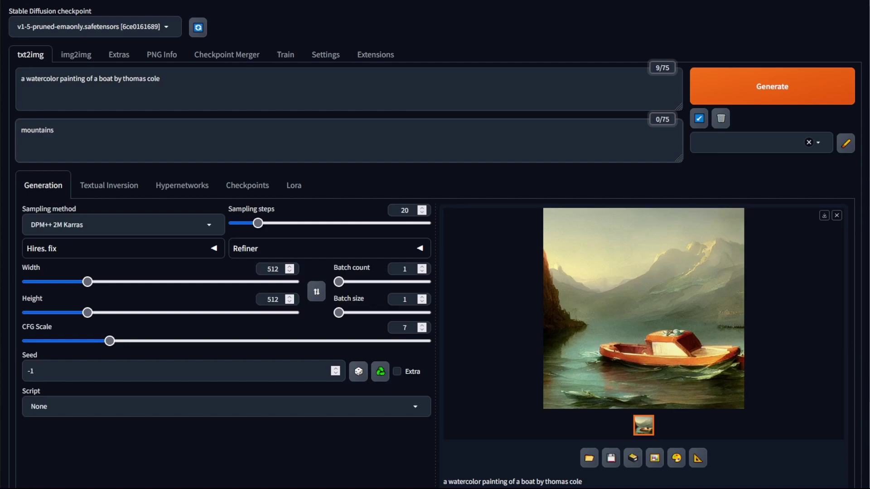
pyautogui.click(768, 91)
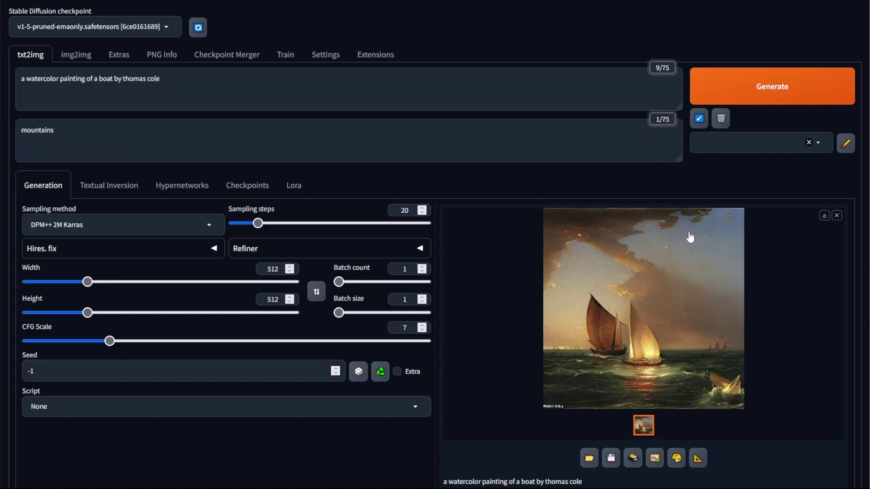
pyautogui.click(690, 237)
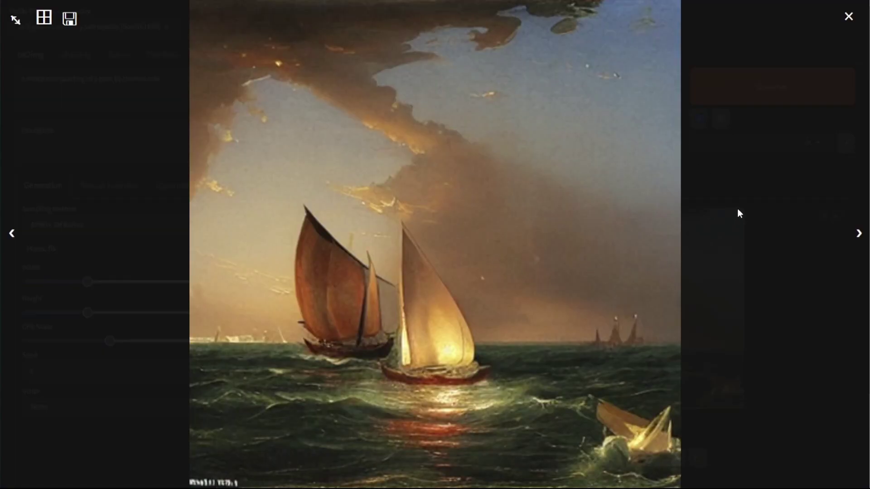
pyautogui.click(742, 194)
# - Extend the negative prompt to 'mountains, clouds' and generate a riverboat painting
pyautogui.click(428, 141)
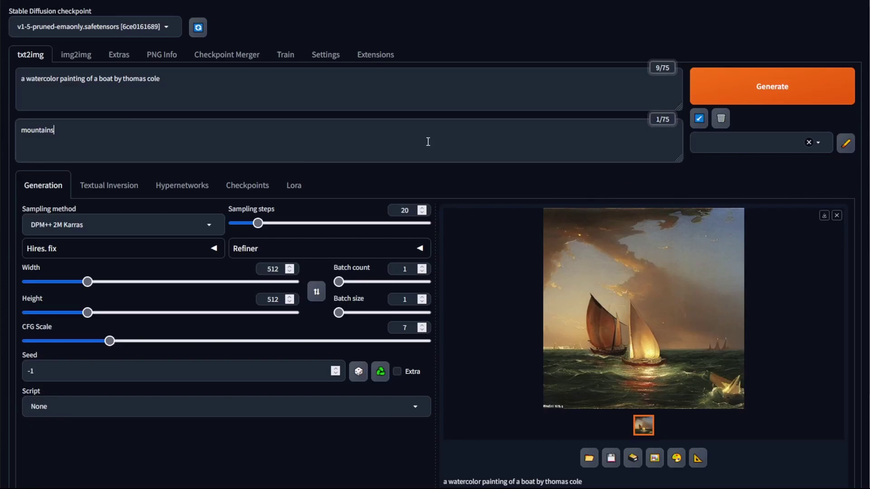
pyautogui.write(', clouds')
pyautogui.click(763, 97)
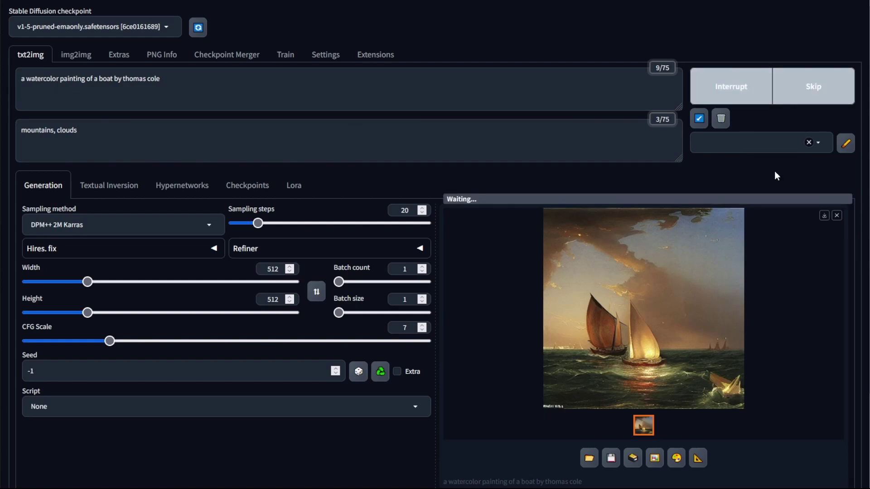
pyautogui.click(698, 266)
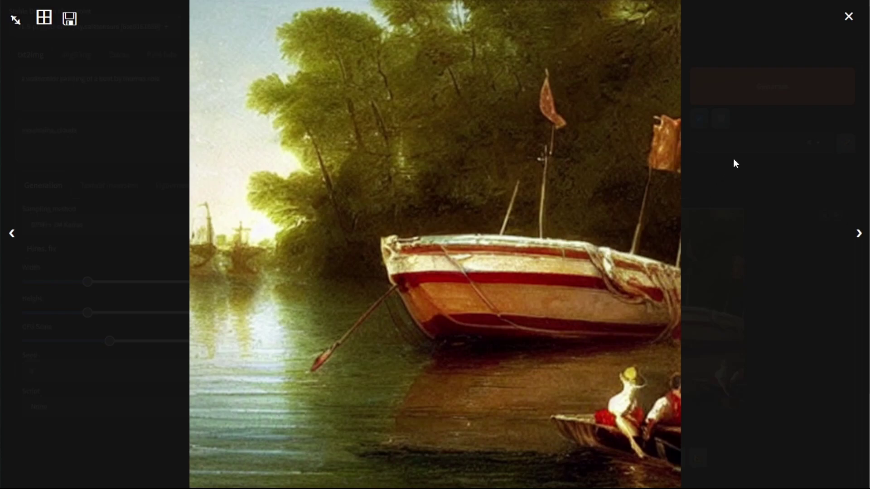
pyautogui.click(746, 161)
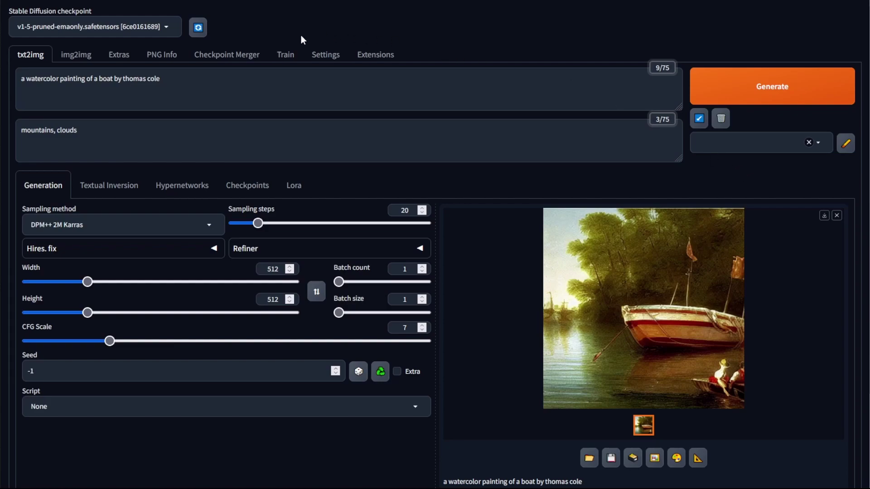
# - Change the prompt to 'a castle by thomas cole', clear the negative prompt, and generate
pyautogui.moveTo(113, 79); pyautogui.dragTo(30, 113)
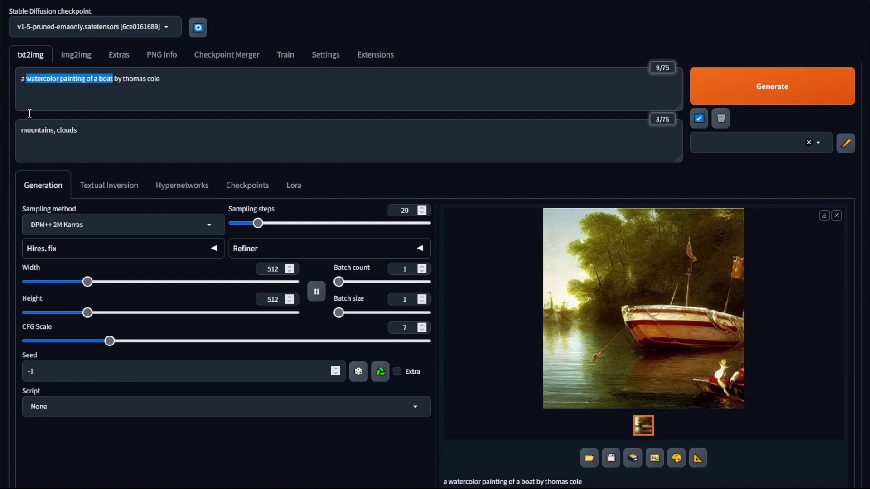
pyautogui.write('castle')
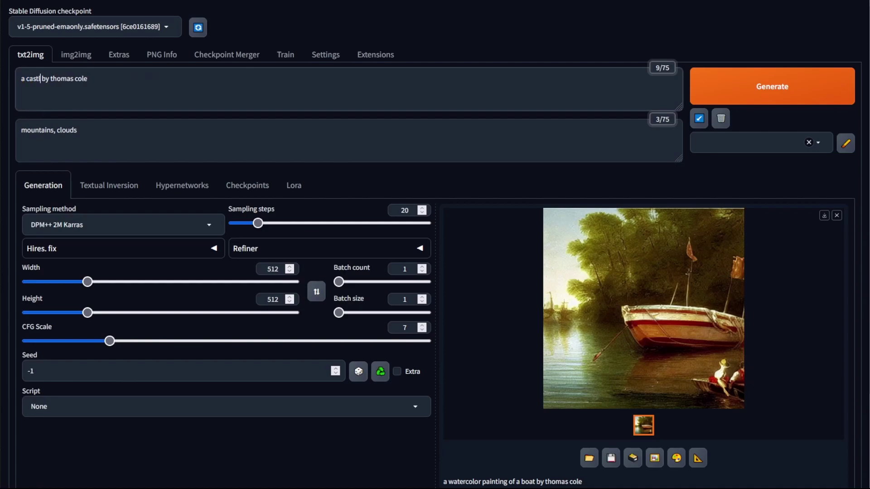
pyautogui.moveTo(113, 139); pyautogui.dragTo(3, 135)
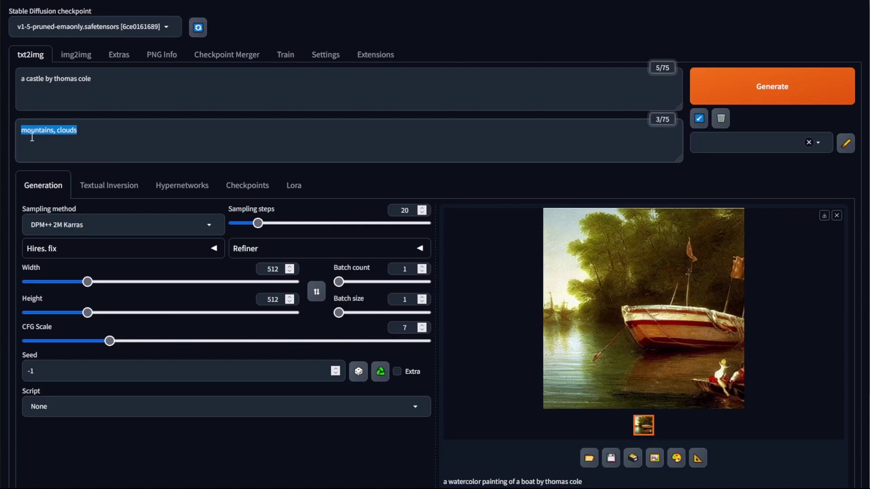
pyautogui.press('BackSpace')
pyautogui.click(745, 97)
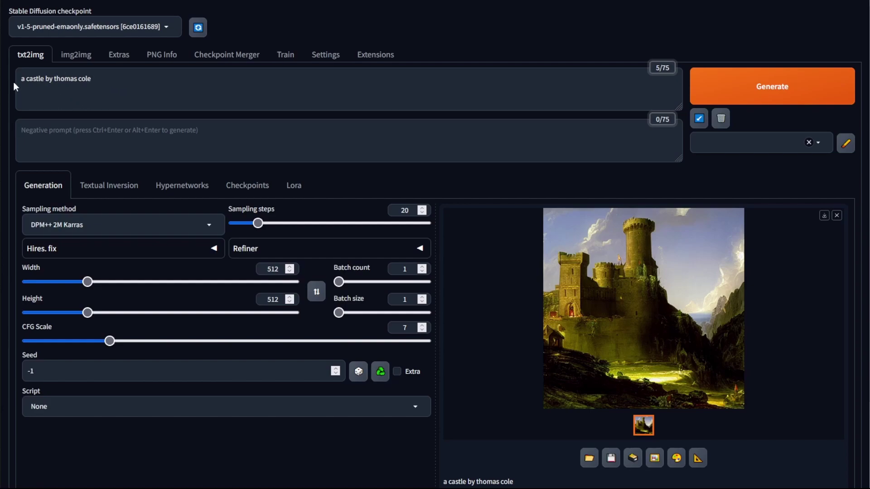
pyautogui.click(117, 83)
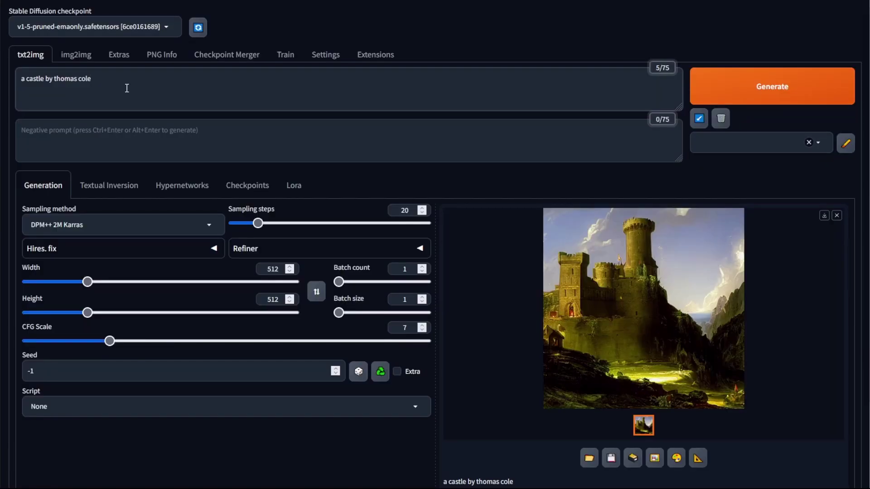
# - Add ', on fire' to the castle prompt, weight it to 1.3, and generate burning castles
pyautogui.write(', on fire')
pyautogui.hotkey('ctrl', 'Return')
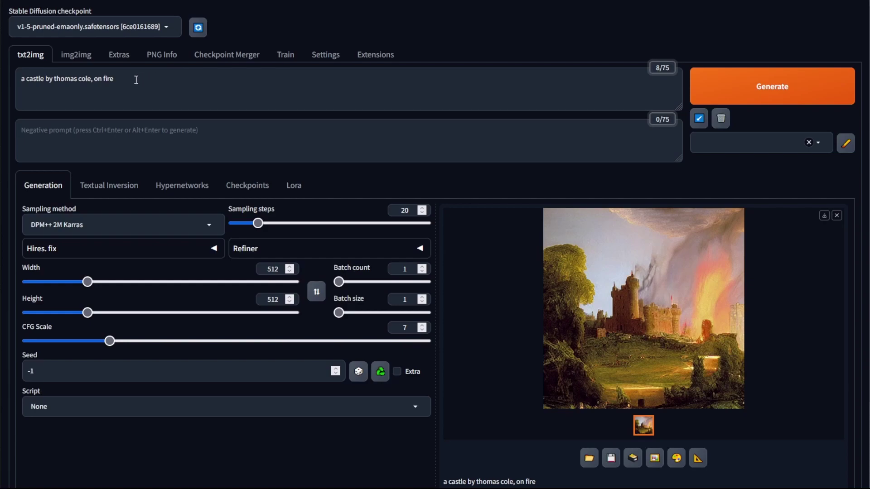
pyautogui.moveTo(136, 80); pyautogui.dragTo(93, 80)
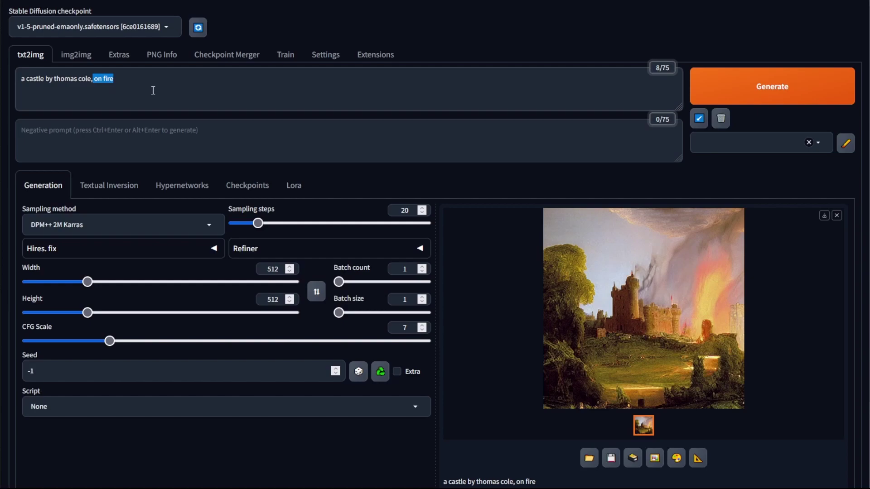
pyautogui.hotkey('ctrl', 'Up')
pyautogui.click(725, 89)
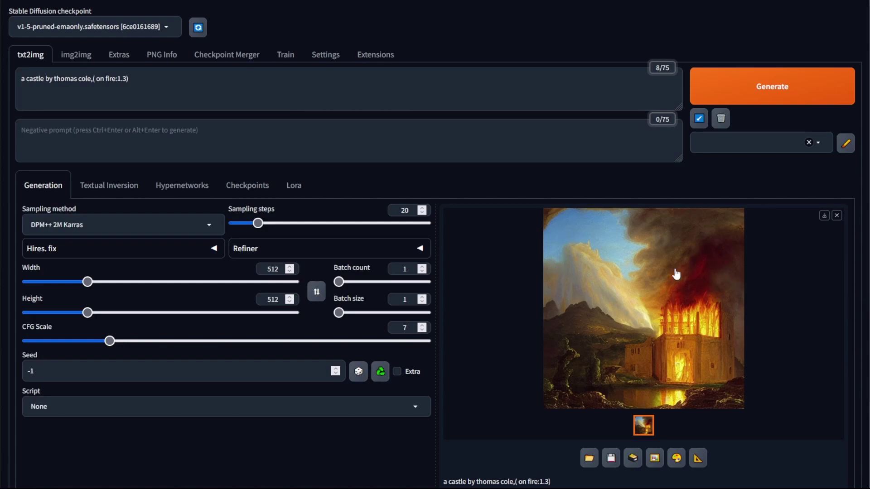
pyautogui.click(126, 81)
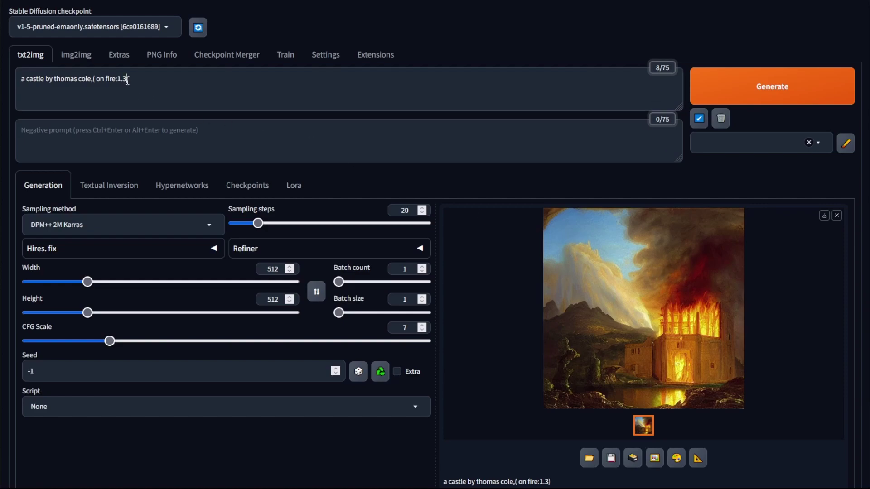
# - Change the on fire weight from 1.3 to 1.7 and regenerate the castle
pyautogui.hotkey('shift', 'Left')
pyautogui.write('7')
pyautogui.click(778, 99)
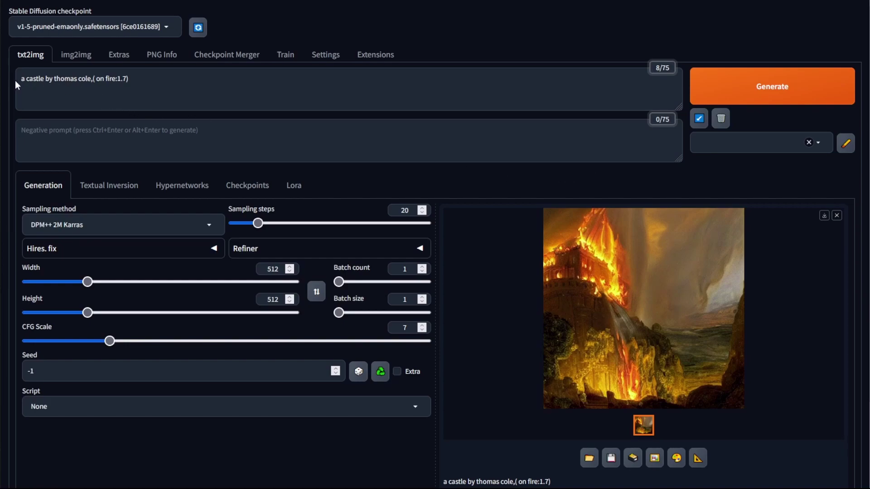
# - Replace the 1.7 weight with 5 so the prompt reads '( on fire:5)', and generate
pyautogui.moveTo(15, 80); pyautogui.dragTo(41, 82)
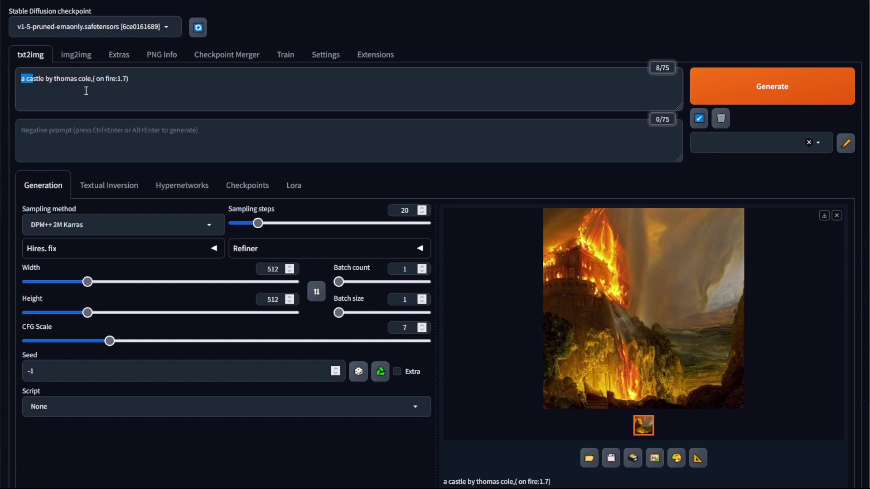
pyautogui.click(133, 80)
pyautogui.moveTo(133, 79); pyautogui.dragTo(99, 81)
pyautogui.click(121, 78)
pyautogui.doubleClick(121, 79)
pyautogui.press('BackSpace')
pyautogui.write('5')
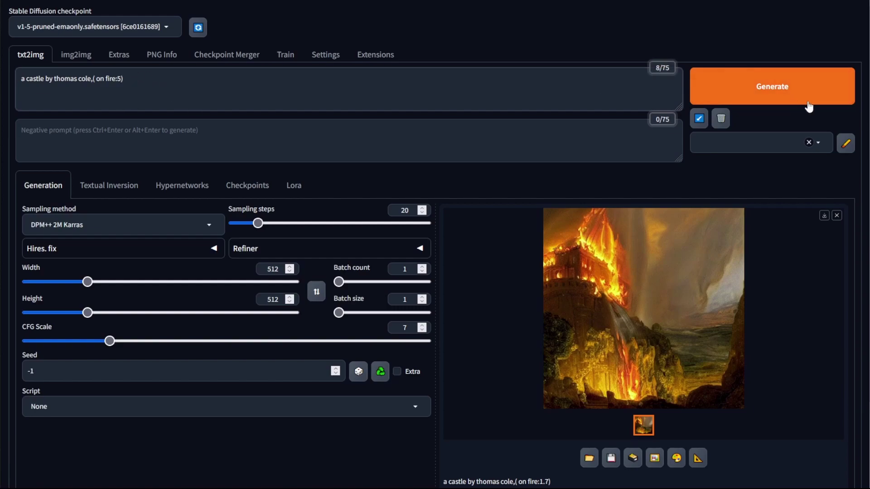
pyautogui.click(752, 89)
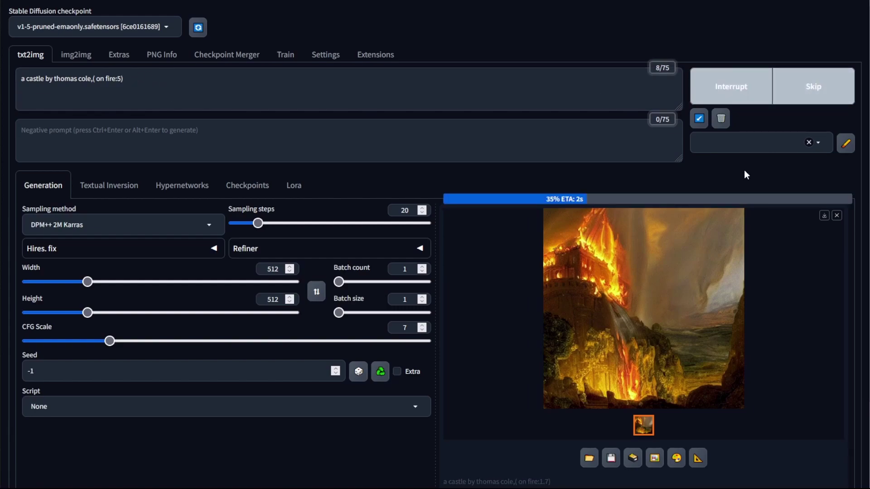